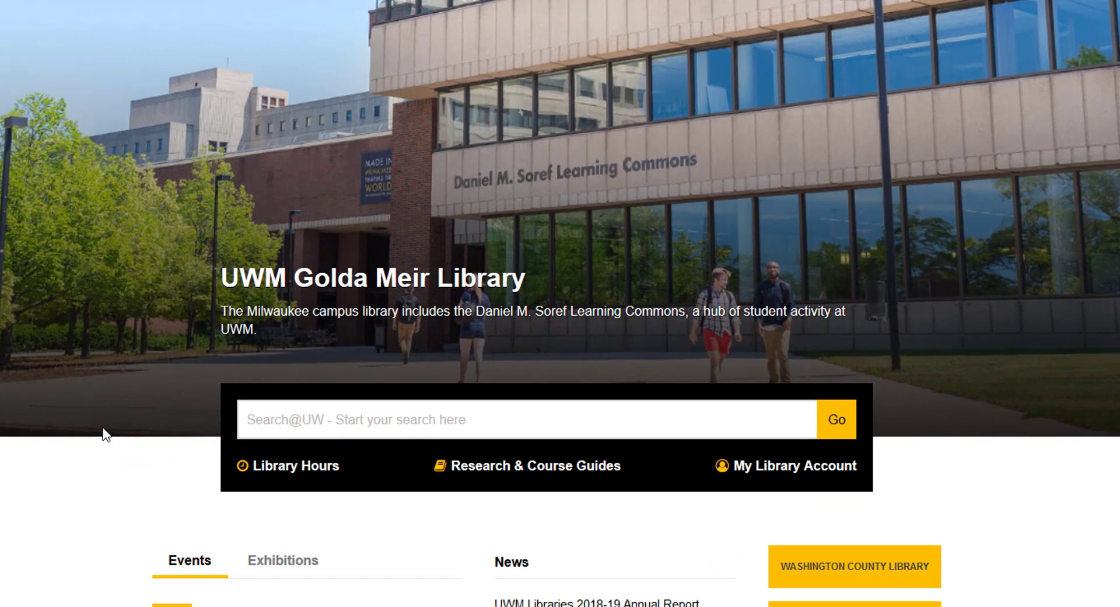
type("body image")
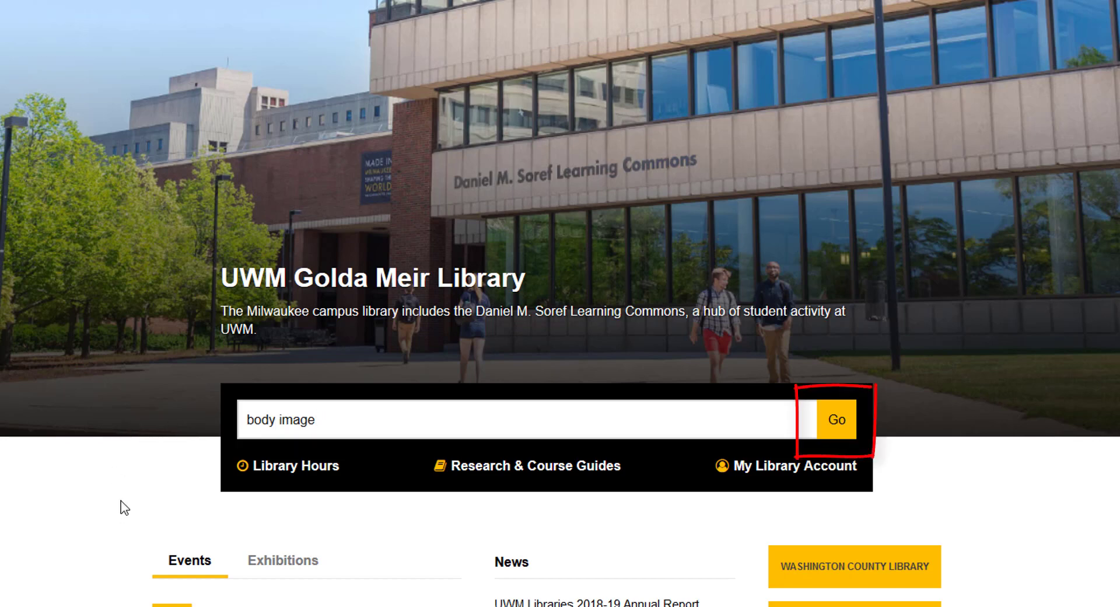
Run the Search@UW query for 'body image' from the library homepage.
key("Return")
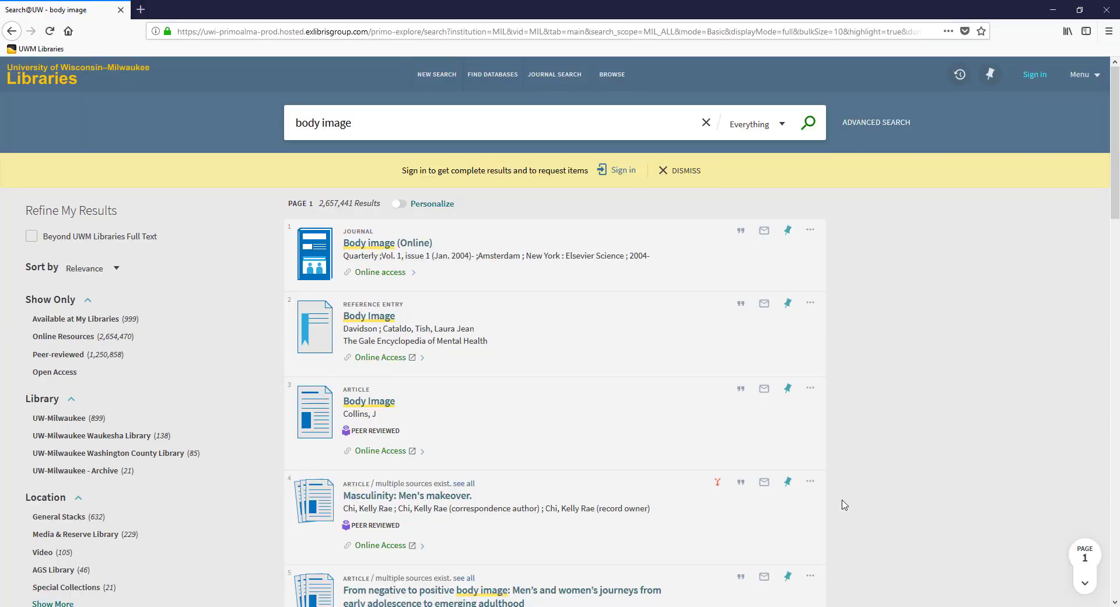
scroll(844, 504, "down", 5)
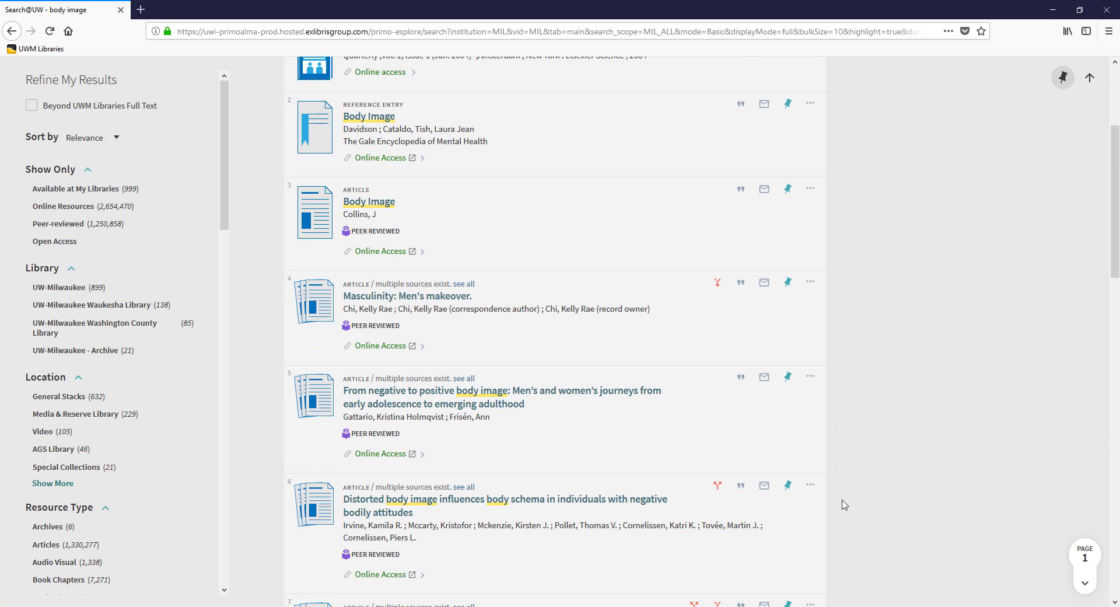
scroll(844, 505, "down", 2)
scroll(843, 504, "down", 2)
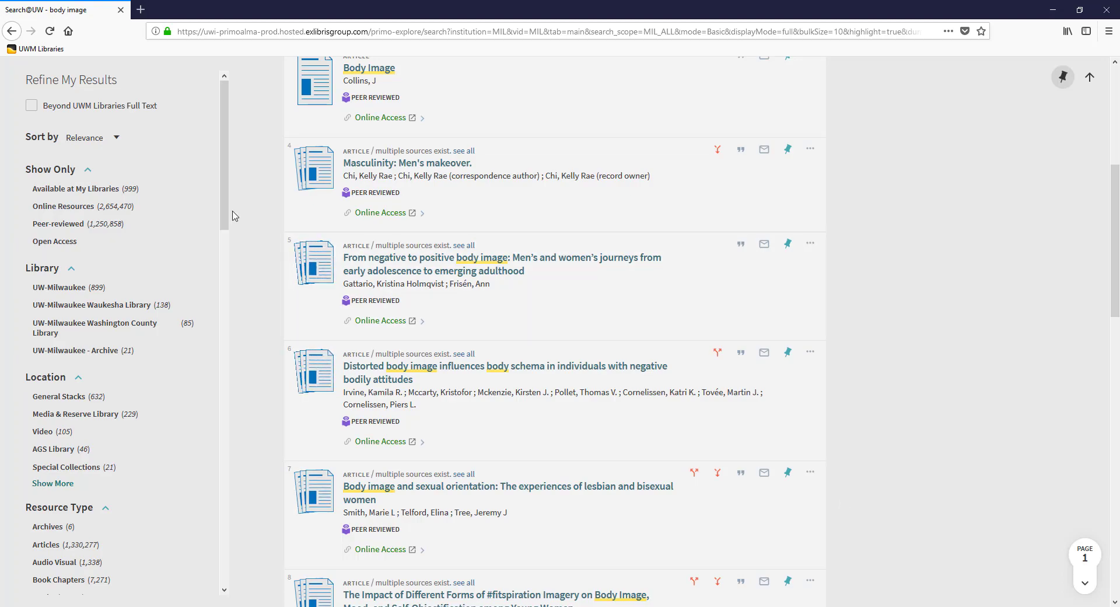
left_click_drag(224, 175, 212, 289)
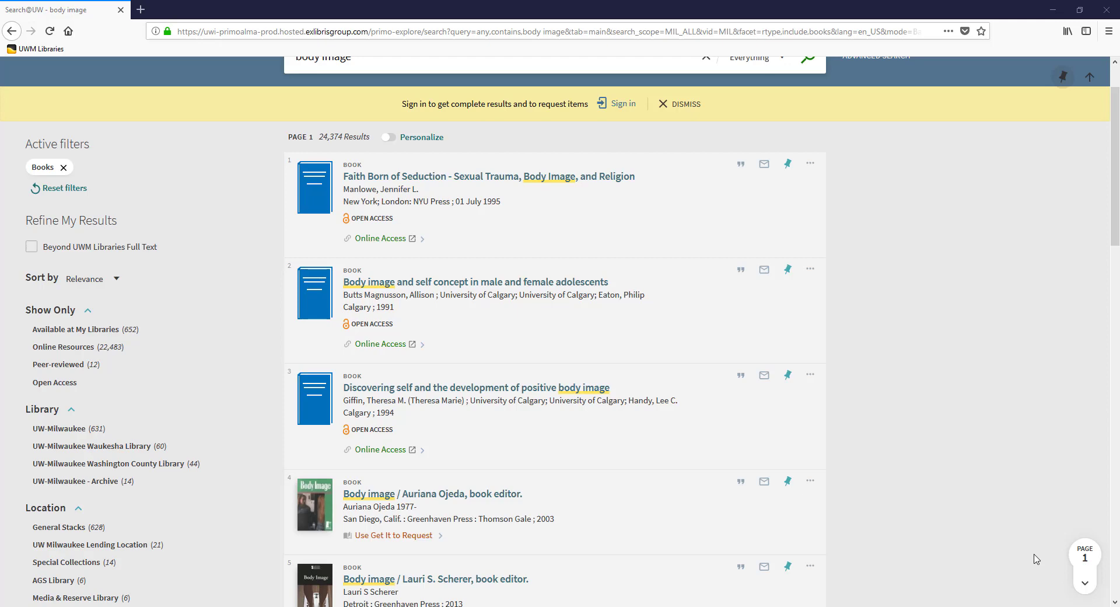
scroll(1035, 559, "down", 5)
scroll(1035, 559, "down", 3)
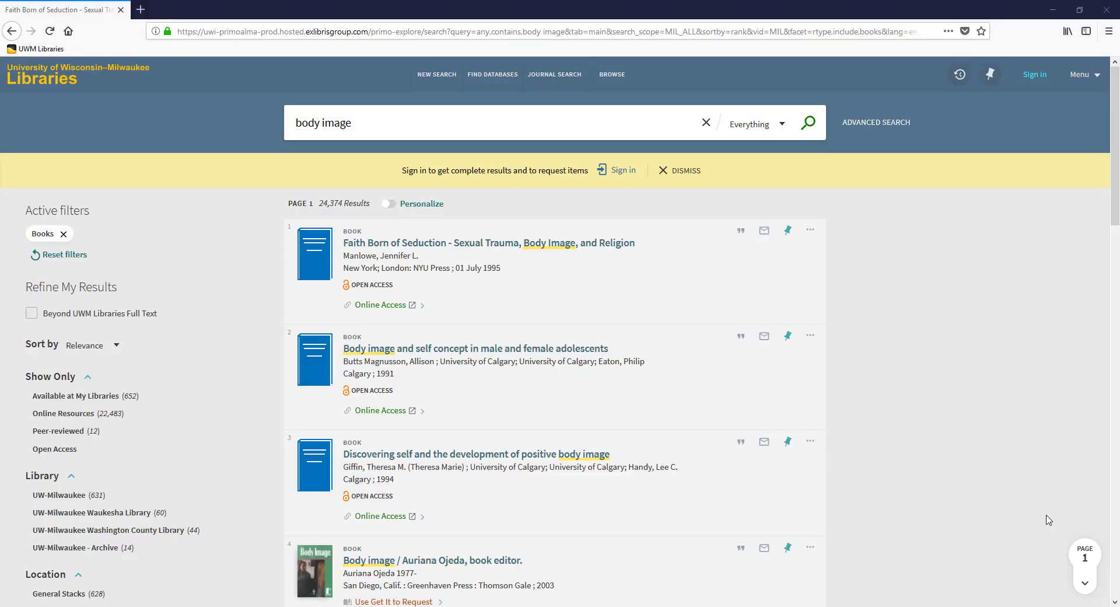
scroll(1048, 519, "down", 3)
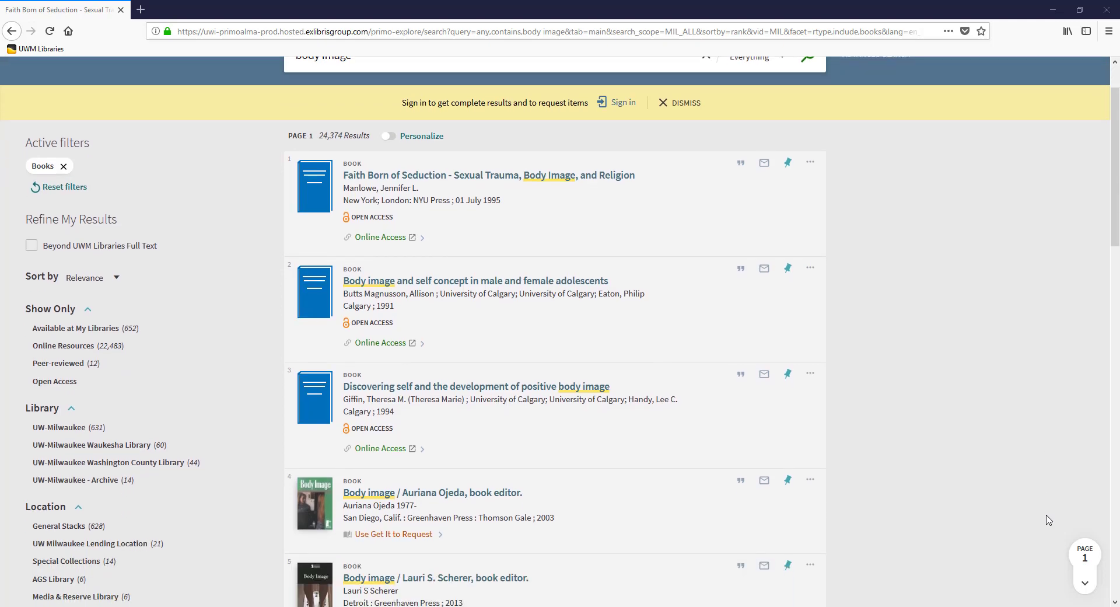
scroll(1047, 520, "down", 3)
scroll(1048, 519, "down", 2)
scroll(1048, 519, "down", 2)
scroll(1047, 519, "down", 2)
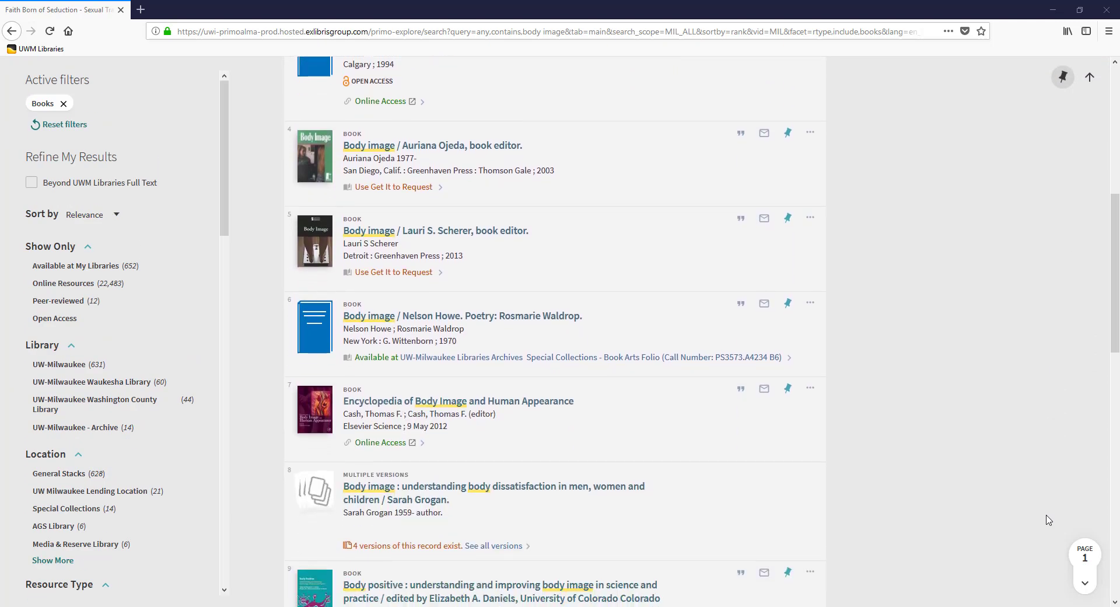
scroll(1048, 519, "down", 2)
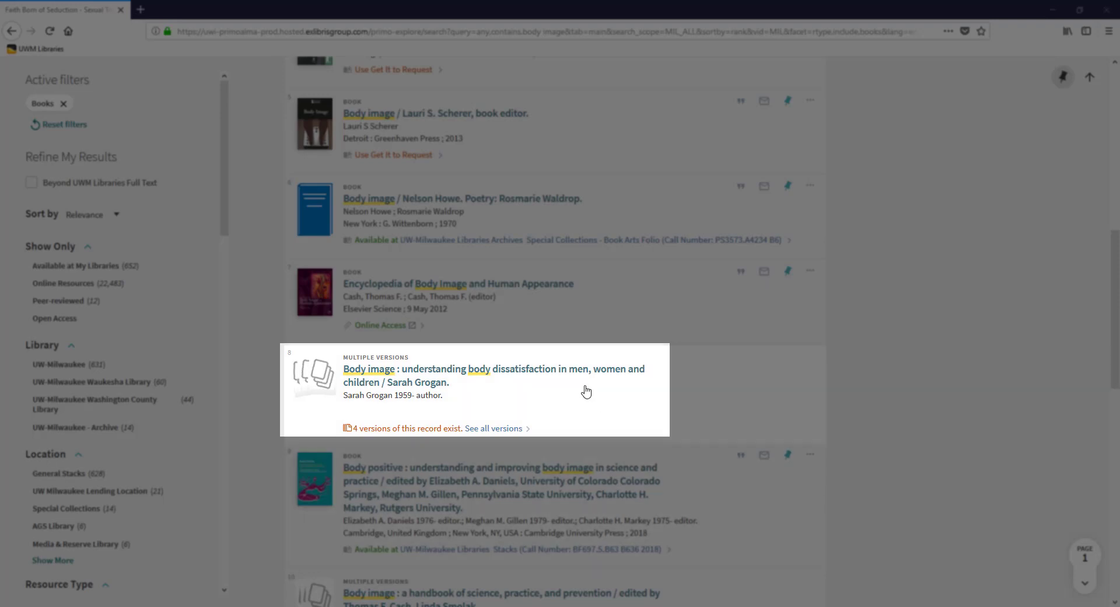
Show the List of Versions for Sarah Grogan's 'Body image' (four editions).
left_click(554, 377)
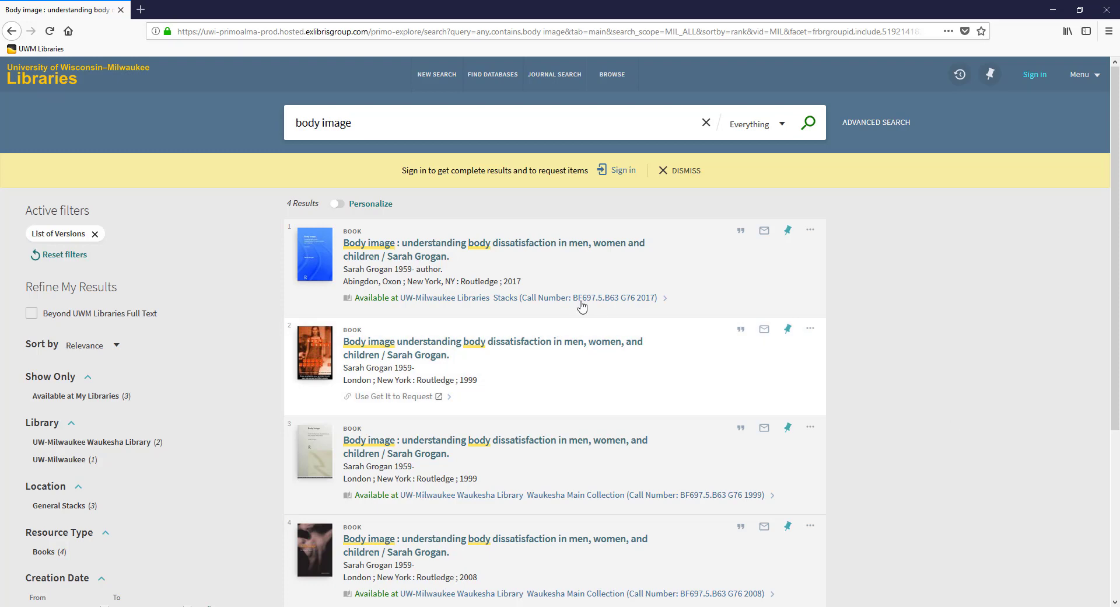
View the 2017 edition's record (call number BF697.5.B63 G76 2017, available).
left_click(565, 242)
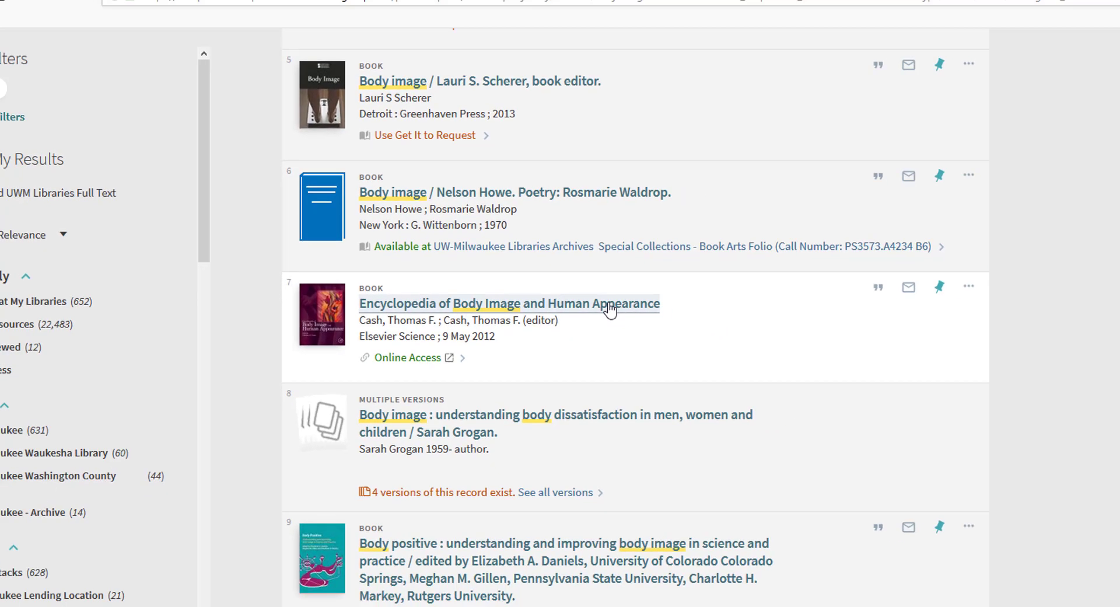
View the full record of 'Encyclopedia of Body Image and Human Appearance'.
left_click(604, 330)
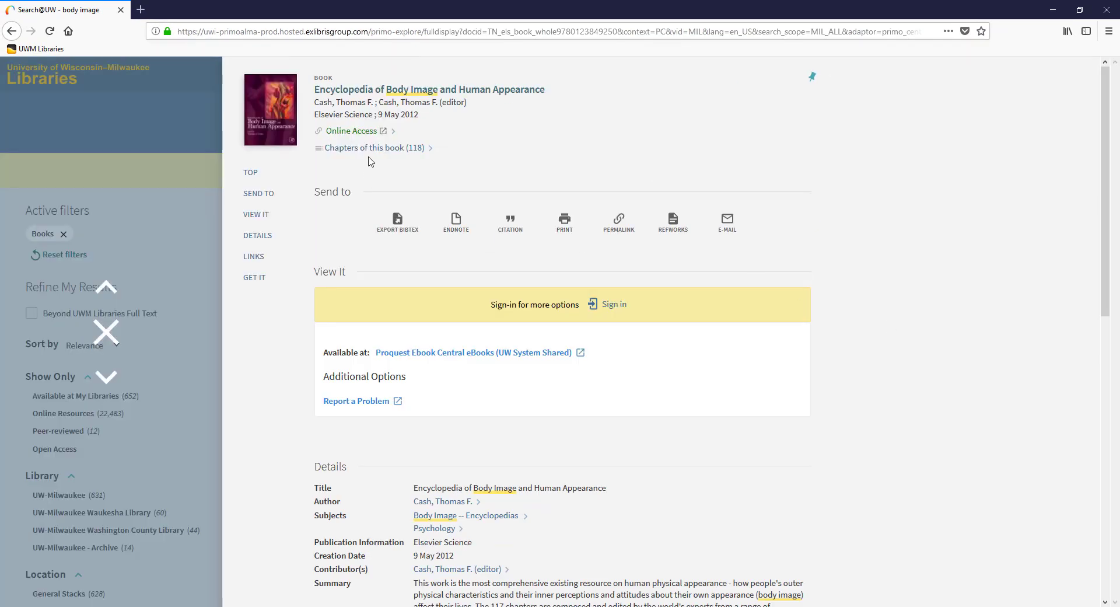